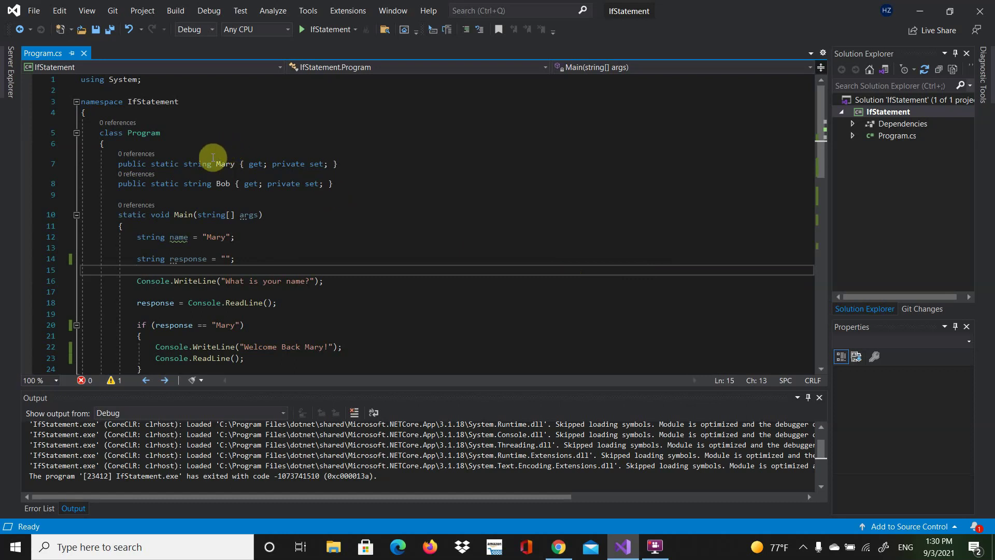
Highlight the Mary and Bob properties, the name prompt, and the 'Welcome Back Mary!' branch.
{"action": "left_click", "coordinate": [188, 164]}
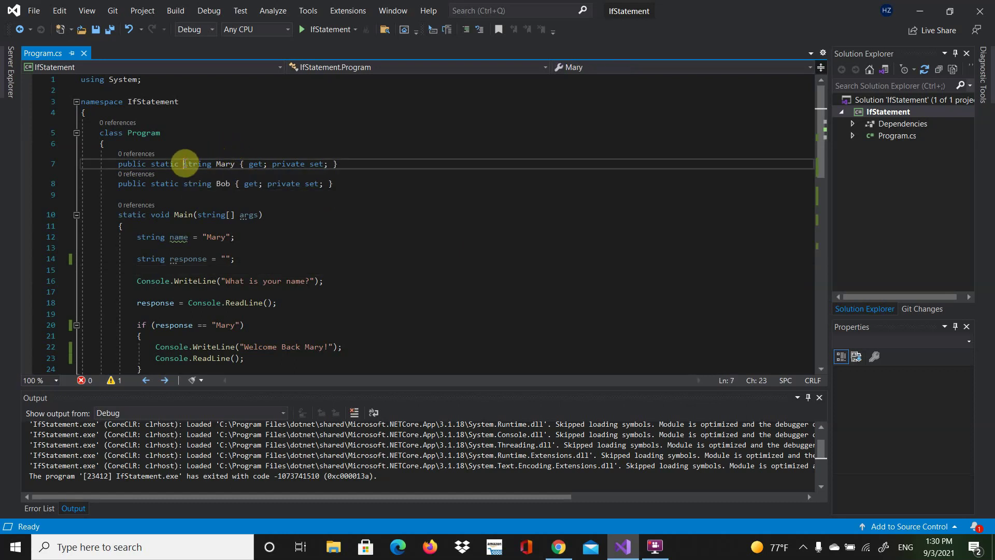
{"action": "left_click", "coordinate": [206, 184]}
{"action": "scroll", "coordinate": [207, 184], "scroll_direction": "down", "scroll_amount": 2}
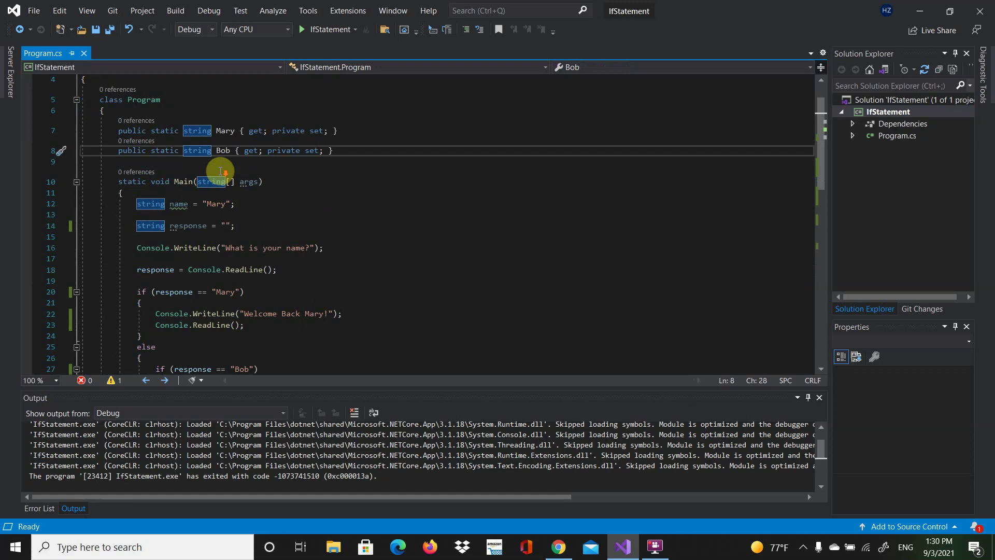
{"action": "scroll", "coordinate": [194, 171], "scroll_direction": "down", "scroll_amount": 1}
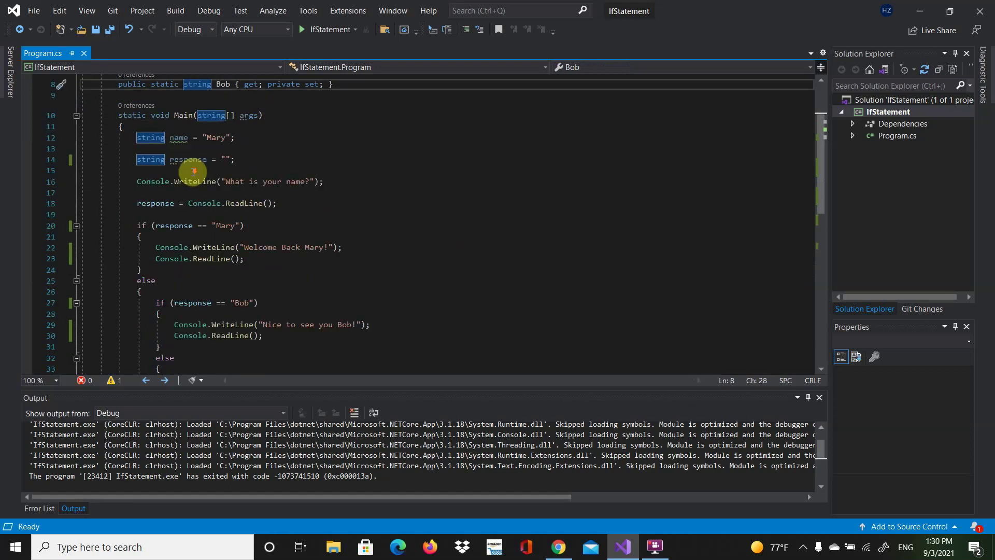
{"action": "scroll", "coordinate": [193, 172], "scroll_direction": "down", "scroll_amount": 1}
{"action": "scroll", "coordinate": [194, 172], "scroll_direction": "down", "scroll_amount": 1}
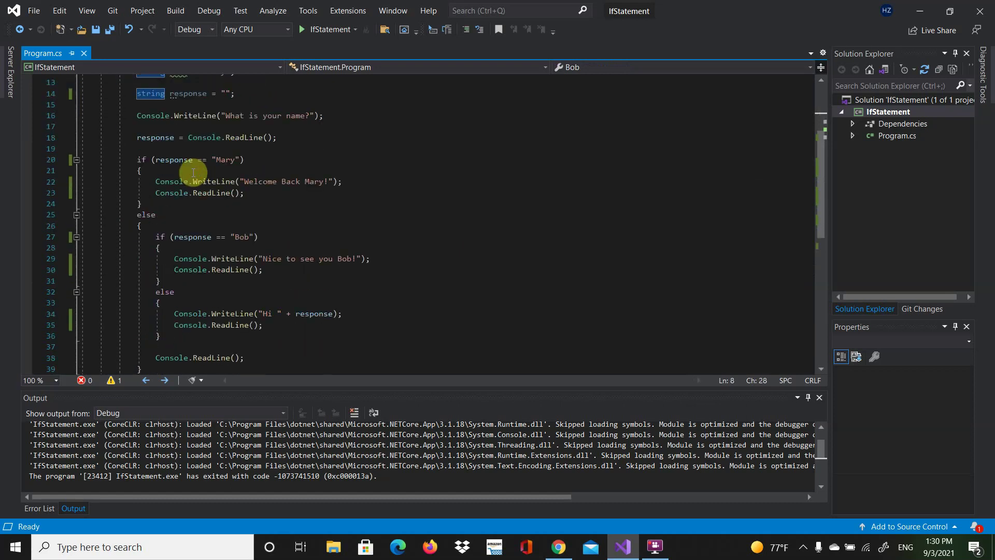
{"action": "left_click_drag", "start_coordinate": [226, 115], "coordinate": [295, 123]}
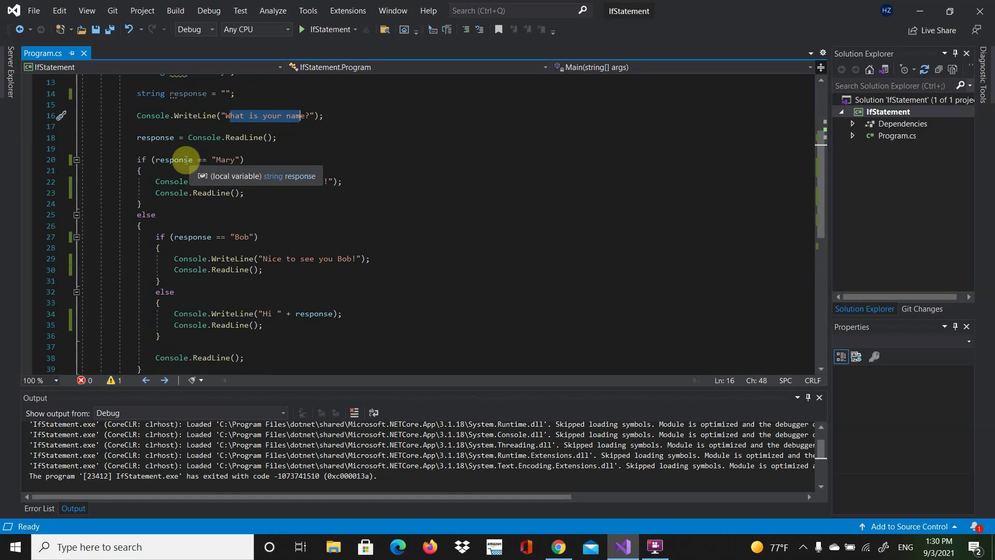
{"action": "left_click_drag", "start_coordinate": [216, 159], "coordinate": [234, 160]}
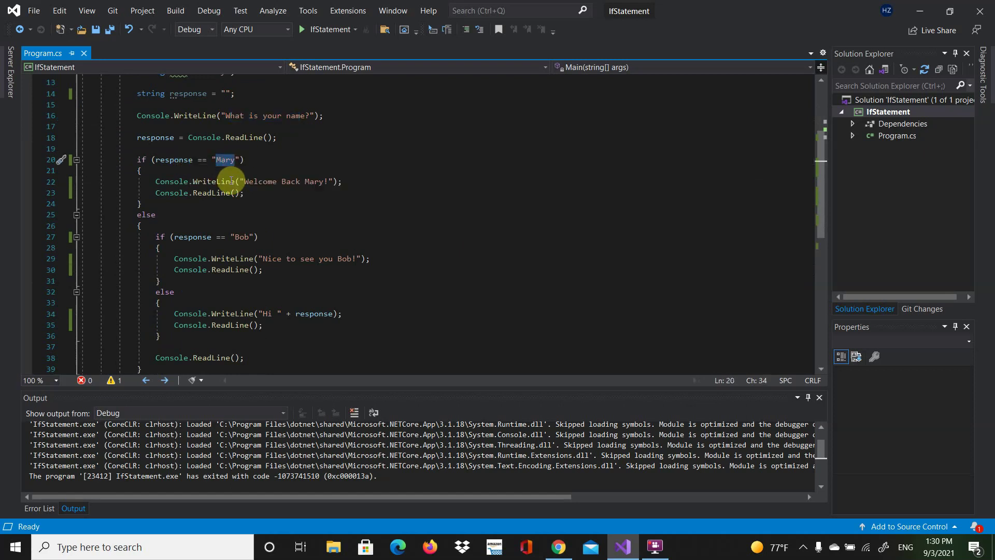
{"action": "mouse_move", "coordinate": [217, 193]}
{"action": "left_click_drag", "start_coordinate": [243, 181], "coordinate": [328, 181]}
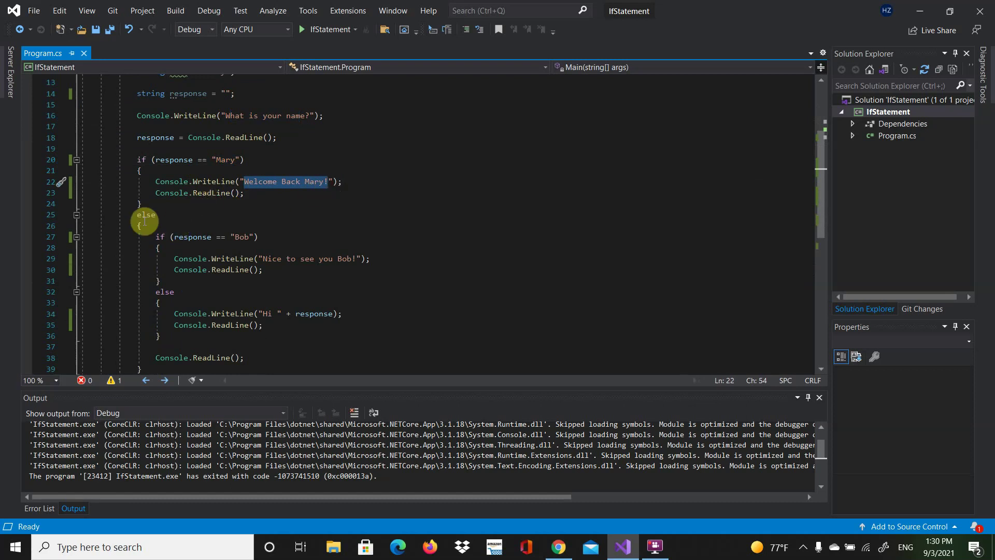
Review the Bob condition and the final else 'Hi' greeting, then start debugging IfStatement.
{"action": "left_click", "coordinate": [190, 236]}
{"action": "mouse_move", "coordinate": [190, 236]}
{"action": "left_mouse_down"}
{"action": "mouse_move", "coordinate": [257, 236]}
{"action": "mouse_move", "coordinate": [355, 258]}
{"action": "left_mouse_up"}
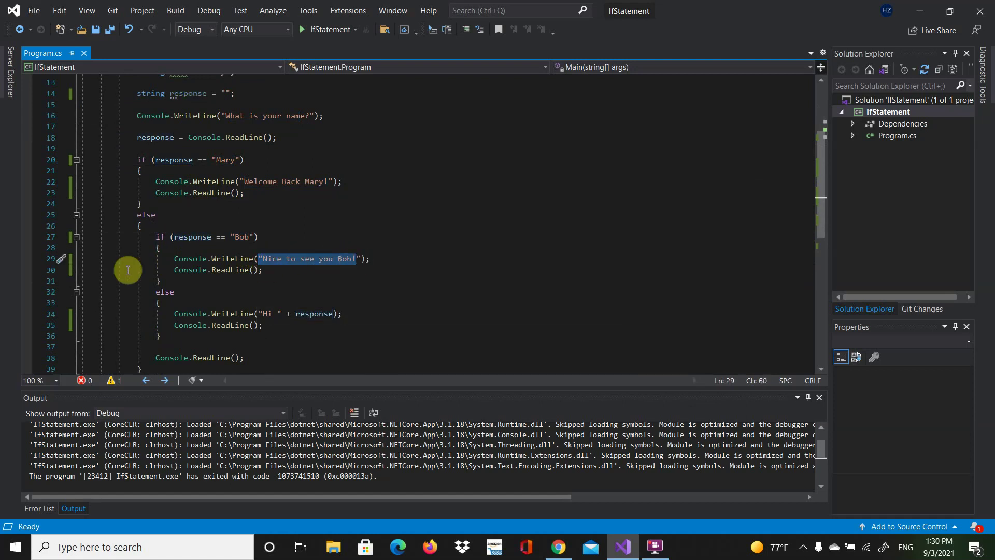
{"action": "left_click", "coordinate": [141, 260]}
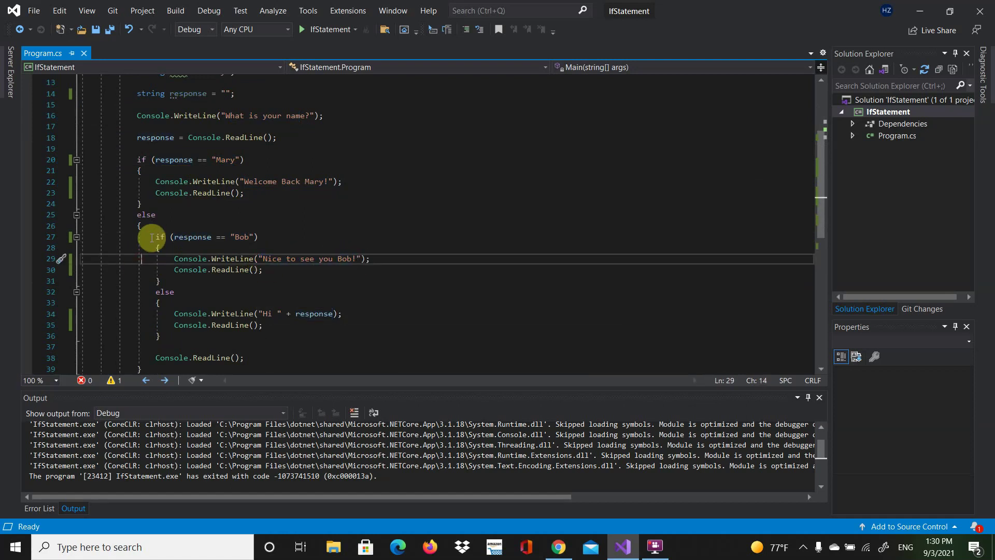
{"action": "left_click", "coordinate": [153, 293]}
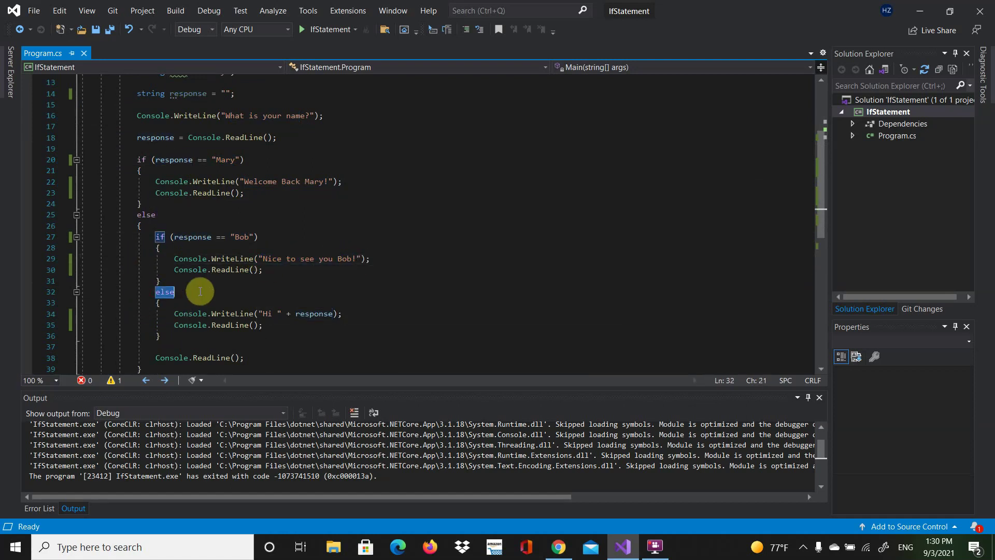
{"action": "left_click", "coordinate": [258, 313]}
{"action": "left_click", "coordinate": [332, 313]}
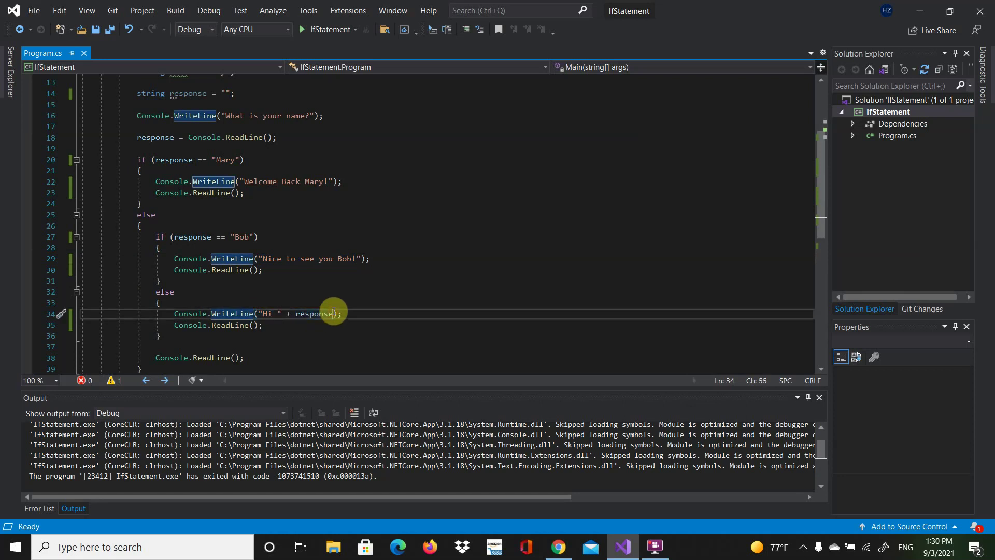
{"action": "left_click", "coordinate": [299, 227]}
{"action": "scroll", "coordinate": [300, 226], "scroll_direction": "down", "scroll_amount": 2}
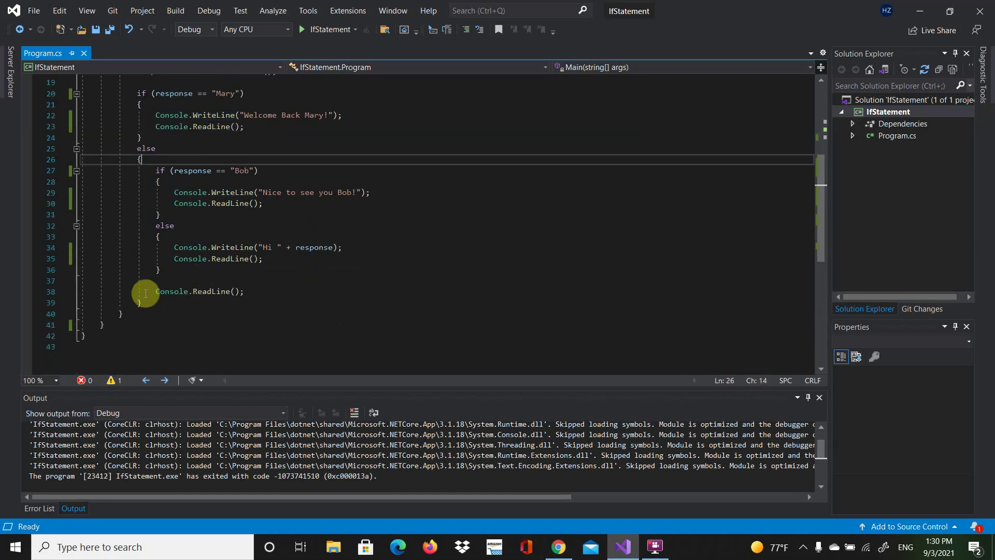
{"action": "left_click_drag", "start_coordinate": [139, 292], "coordinate": [253, 289]}
{"action": "left_click", "coordinate": [253, 287]}
{"action": "scroll", "coordinate": [248, 262], "scroll_direction": "up", "scroll_amount": 3}
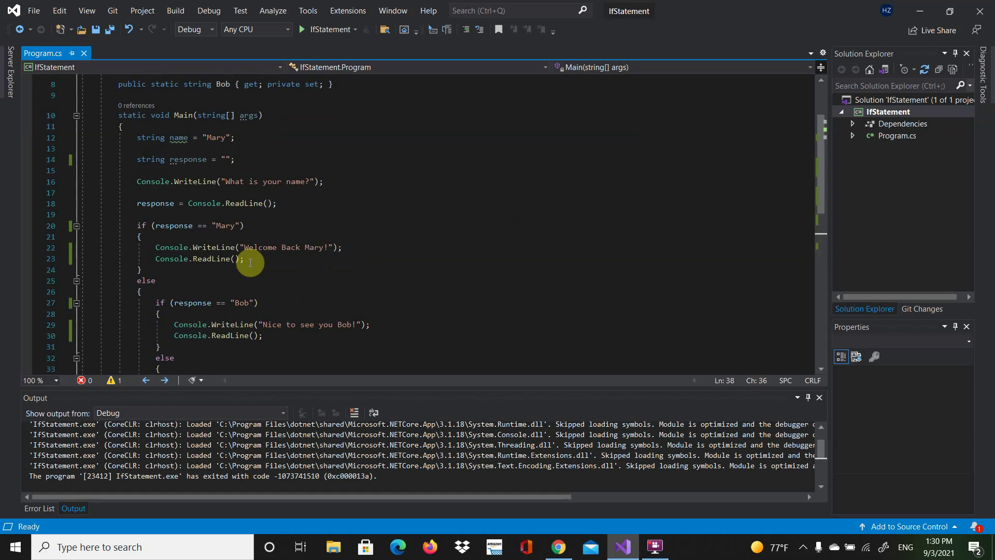
{"action": "scroll", "coordinate": [264, 241], "scroll_direction": "up", "scroll_amount": 2}
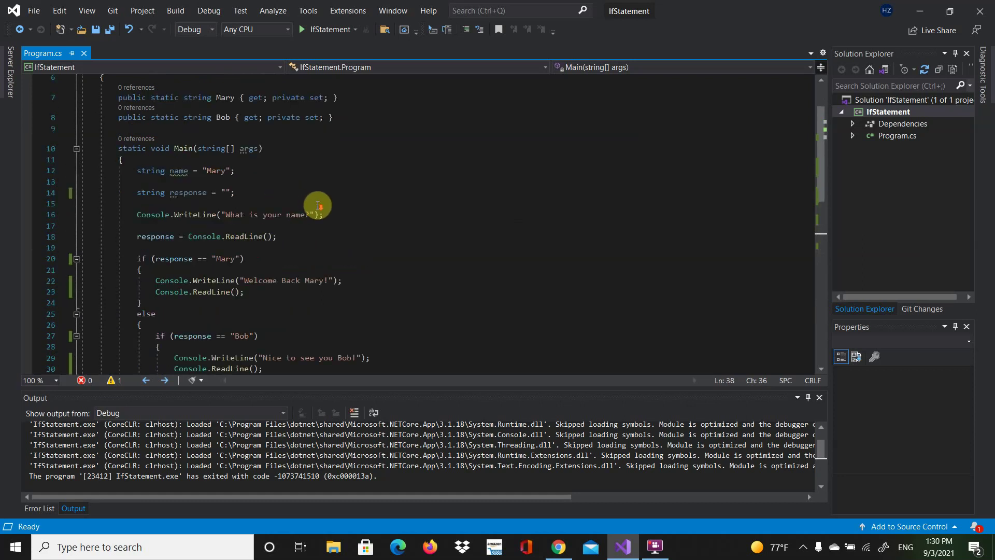
{"action": "scroll", "coordinate": [318, 203], "scroll_direction": "down", "scroll_amount": 1}
{"action": "scroll", "coordinate": [296, 191], "scroll_direction": "down", "scroll_amount": 1}
{"action": "left_click", "coordinate": [325, 29]}
{"action": "type", "text": "Mary"}
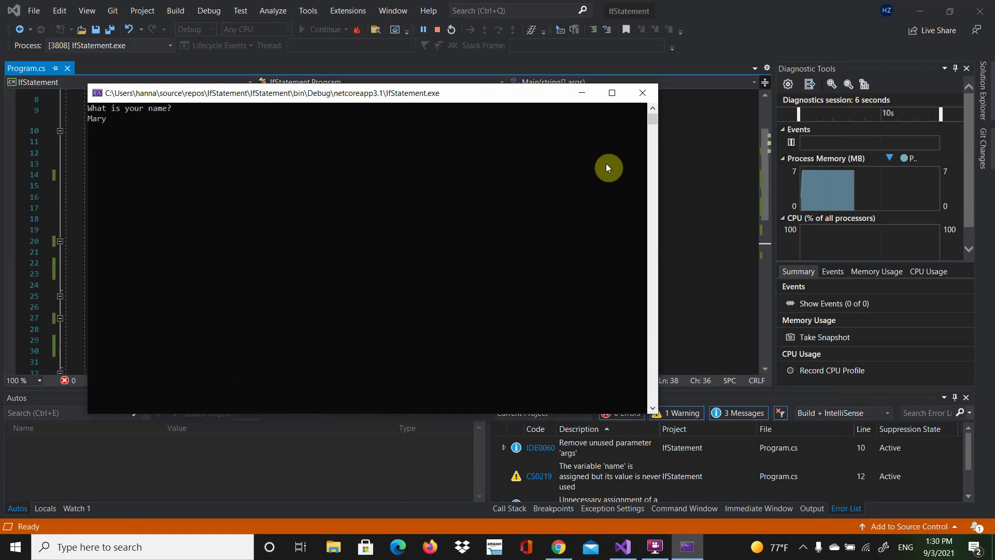
Submit 'Mary' to get 'Welcome Back Mary!', then close the console window.
{"action": "key", "text": "Return"}
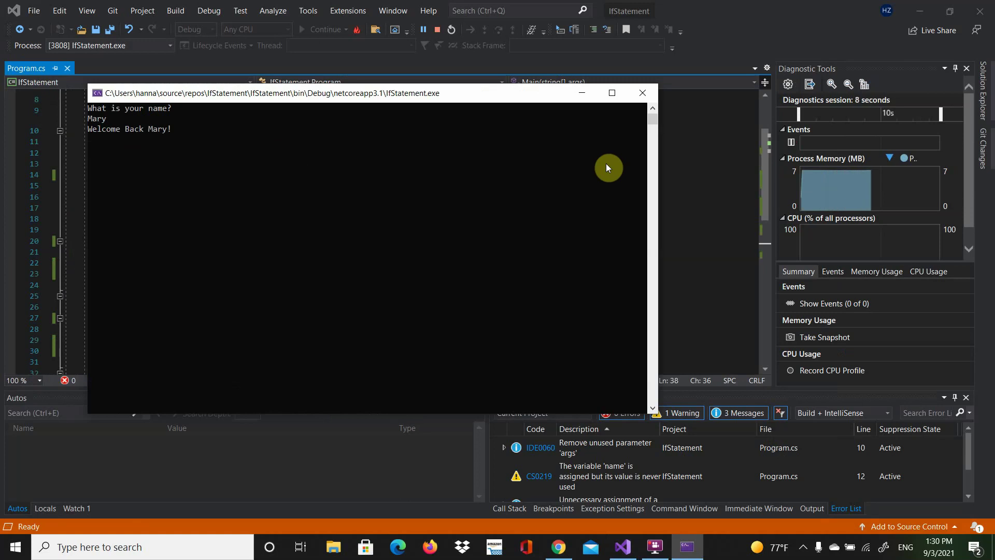
{"action": "left_click", "coordinate": [640, 94]}
Run with 'Bob' to get 'Nice to see you Bob!', close the console, and restart.
{"action": "left_click", "coordinate": [312, 27]}
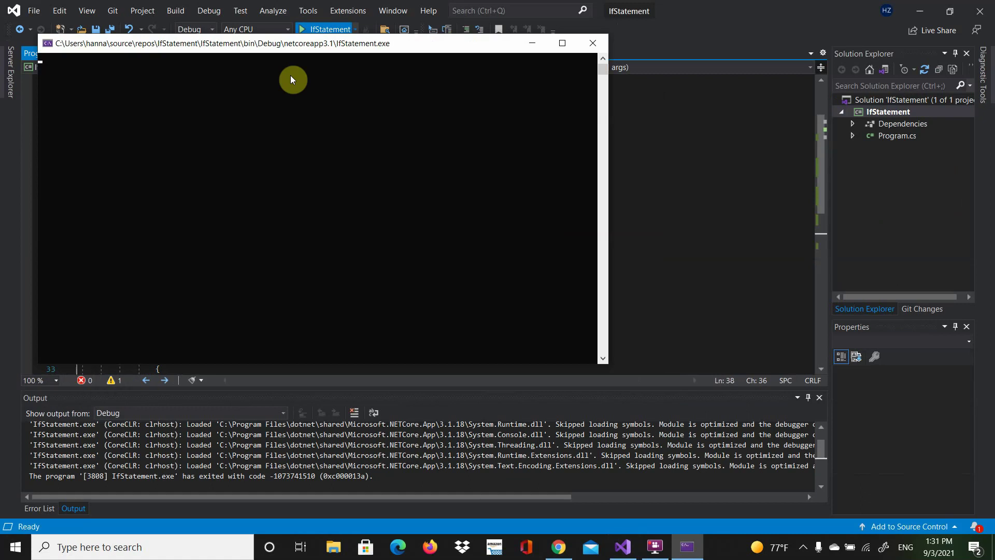
{"action": "type", "text": "Bob"}
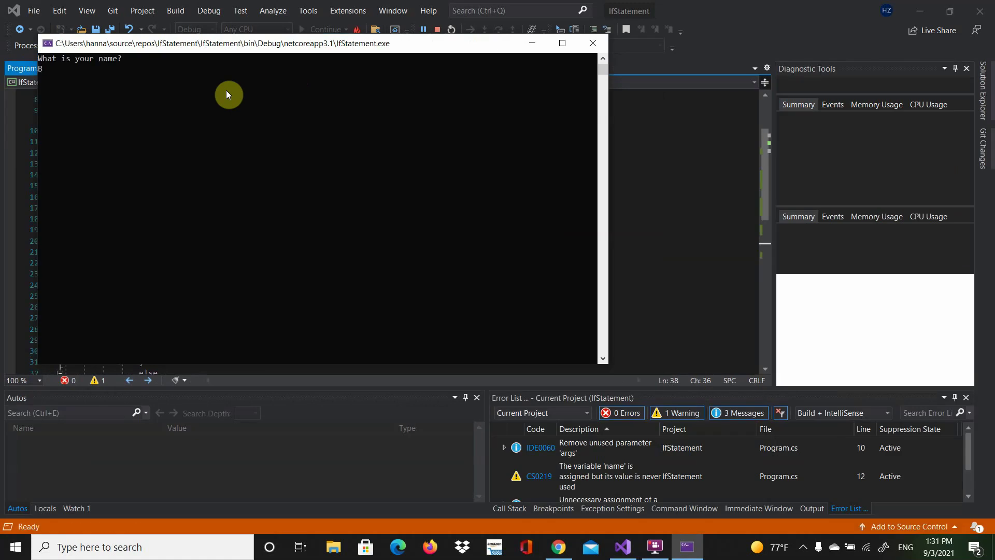
{"action": "key", "text": "Return"}
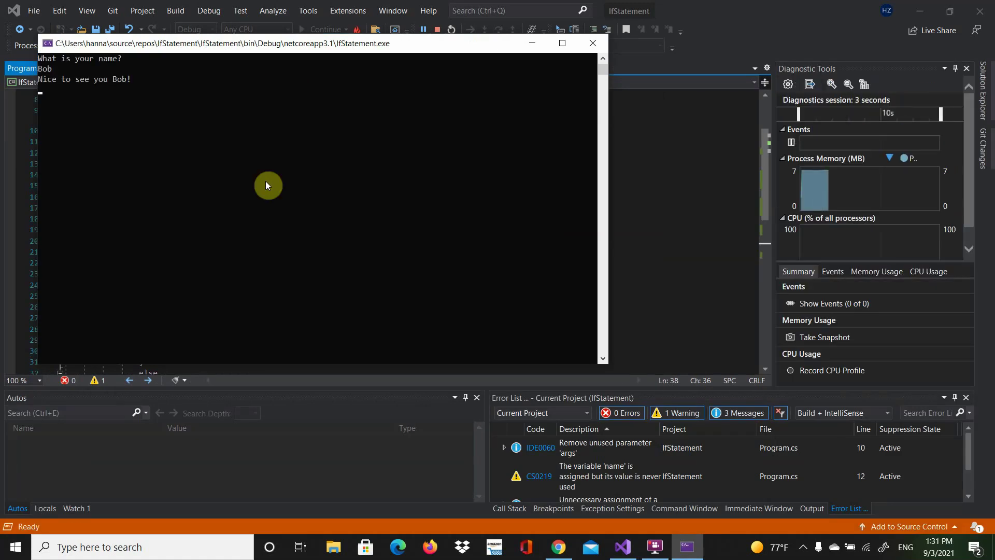
{"action": "left_click", "coordinate": [592, 45]}
{"action": "left_click", "coordinate": [329, 30]}
{"action": "type", "text": "m"}
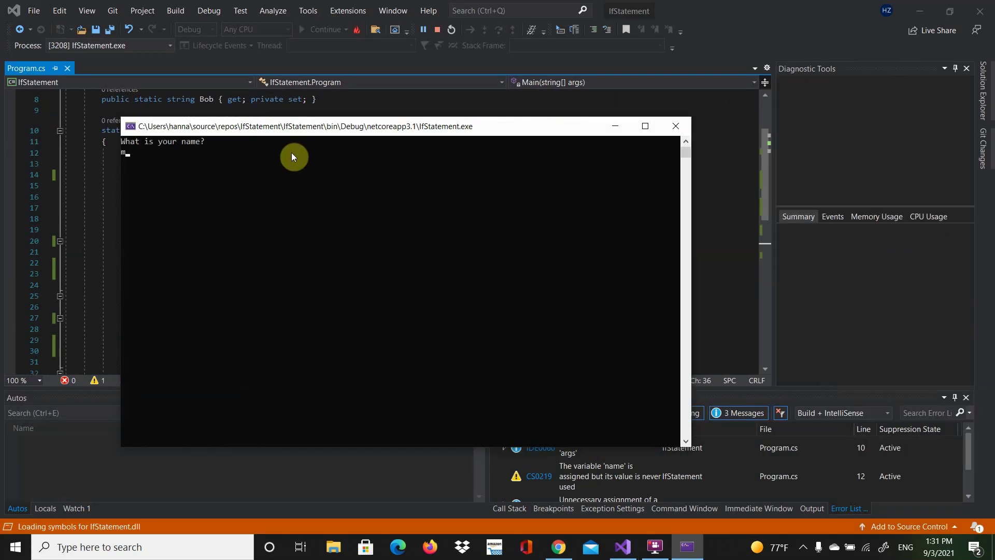
{"action": "type", "text": "ary"}
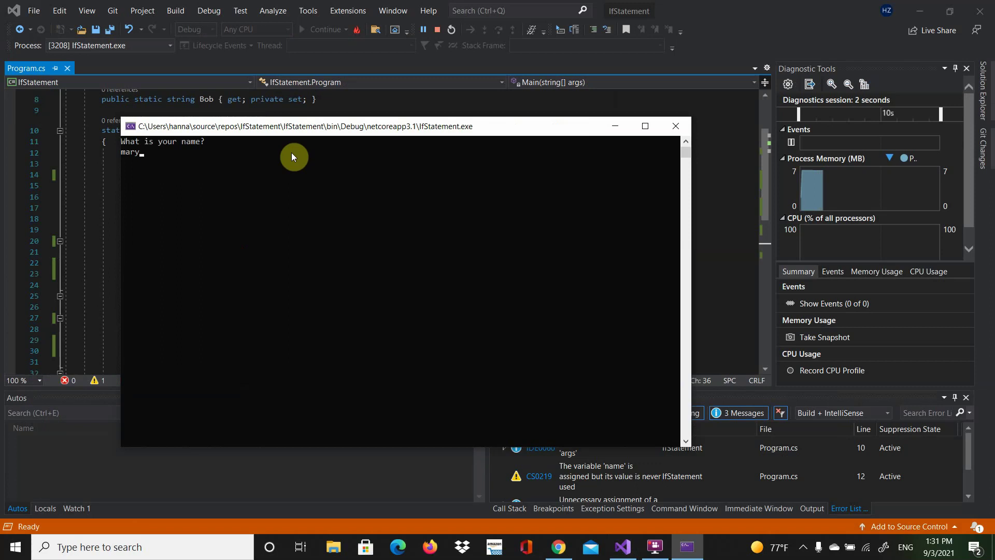
Run with lowercase 'mary', then 'Sara', both answered with Hi, closing each console.
{"action": "key", "text": "Return"}
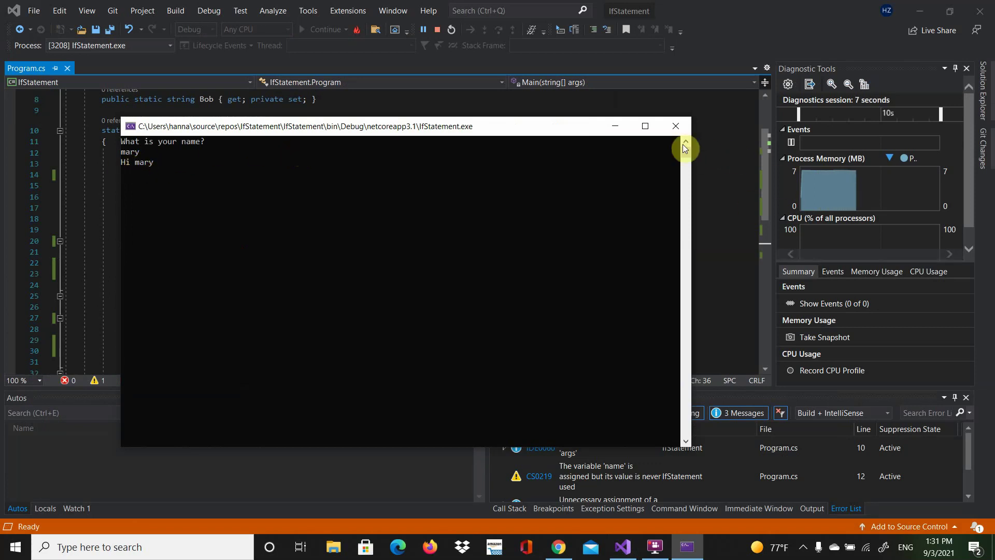
{"action": "left_click", "coordinate": [675, 126]}
{"action": "left_click", "coordinate": [314, 29]}
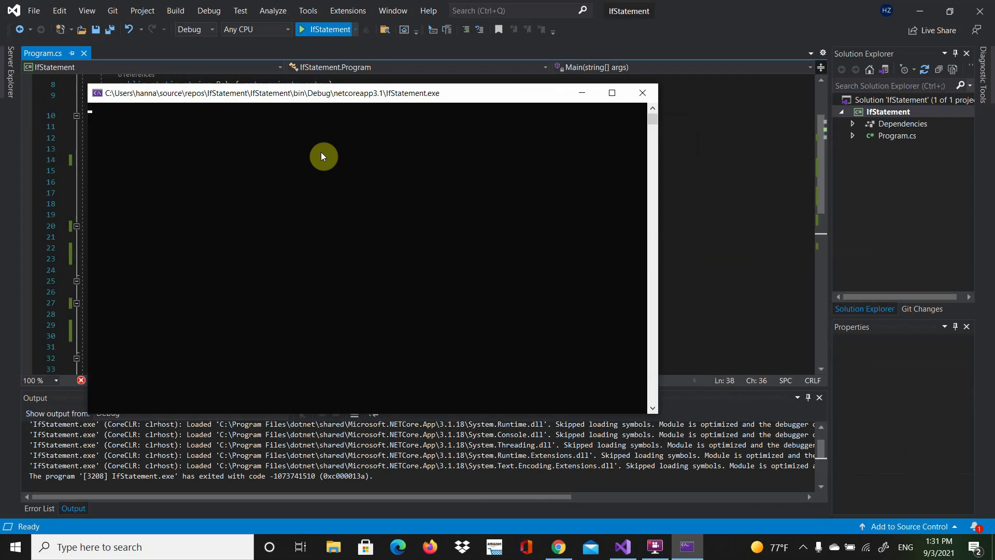
{"action": "type", "text": "Sa"}
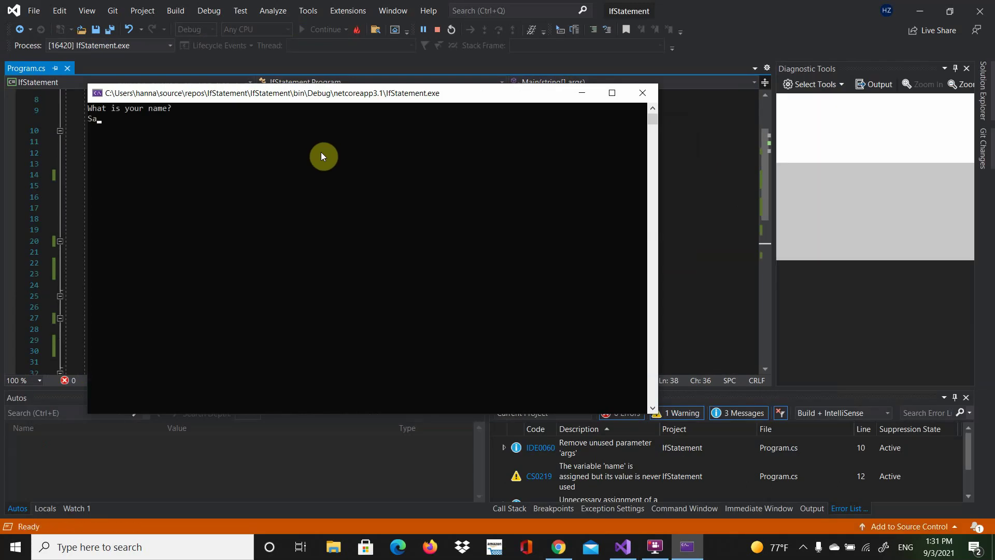
{"action": "type", "text": "ra"}
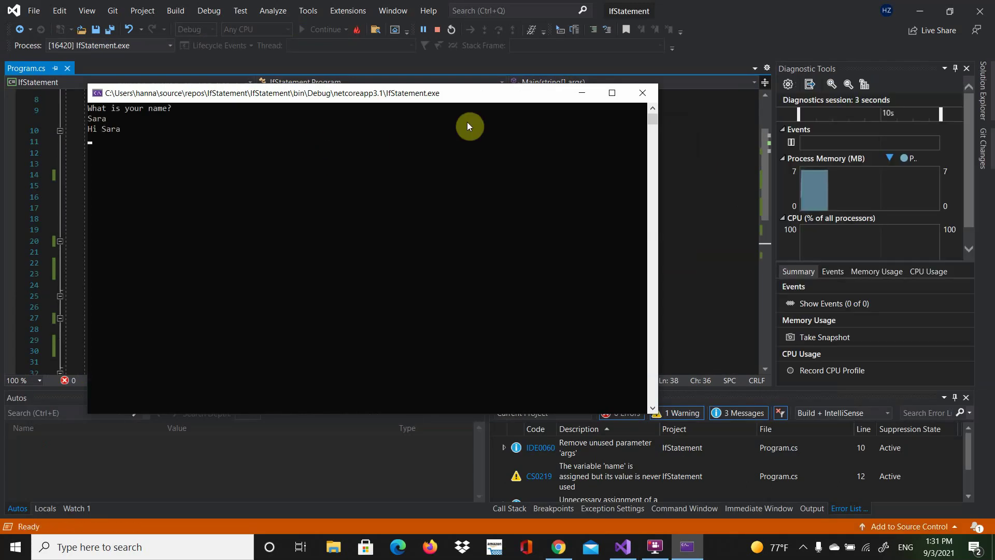
{"action": "left_click", "coordinate": [641, 93]}
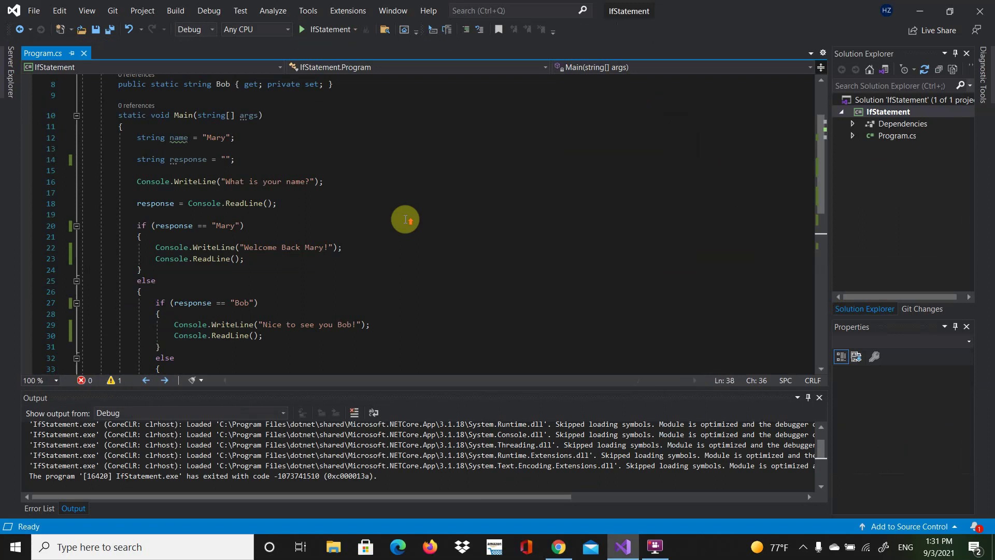
{"action": "scroll", "coordinate": [406, 219], "scroll_direction": "down", "scroll_amount": 2}
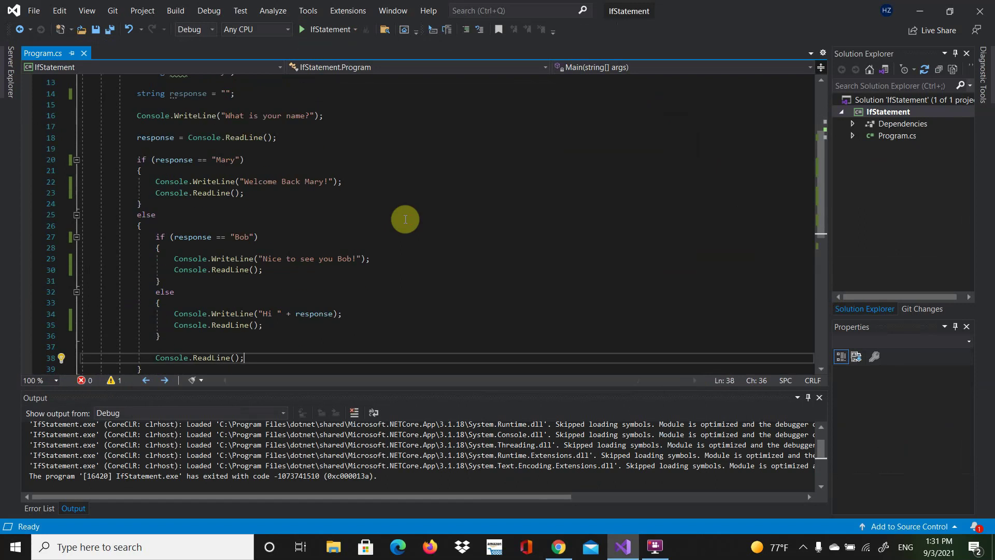
{"action": "scroll", "coordinate": [406, 221], "scroll_direction": "up", "scroll_amount": 1}
{"action": "scroll", "coordinate": [404, 219], "scroll_direction": "up", "scroll_amount": 3}
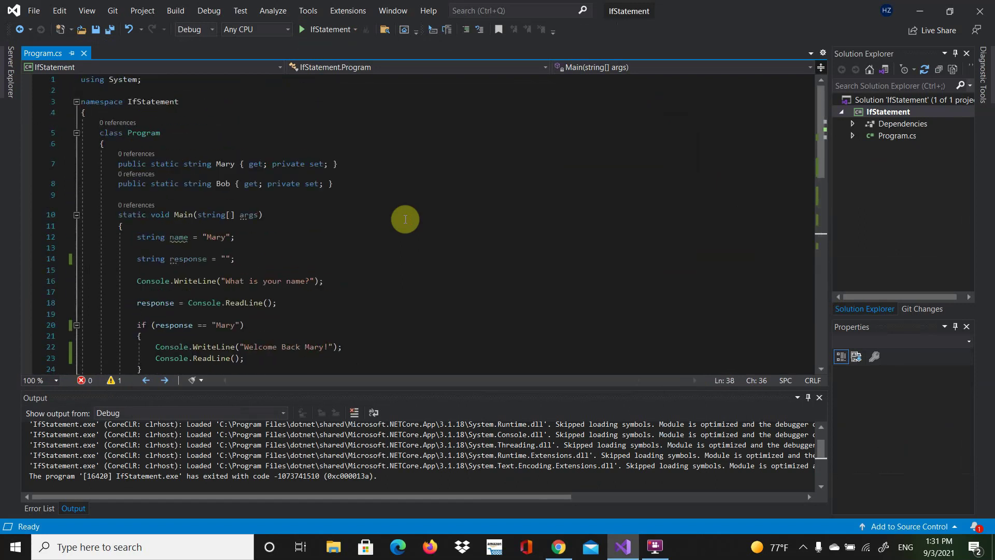